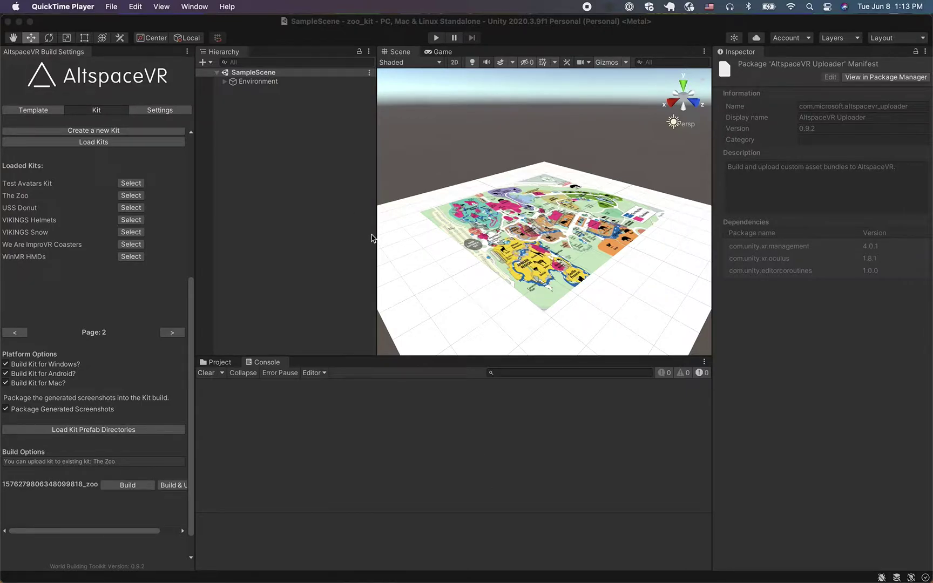
Step: Open the AltspaceVR build settings in Unity and confirm the toolkit version is 0.9.2
left_click(442, 17)
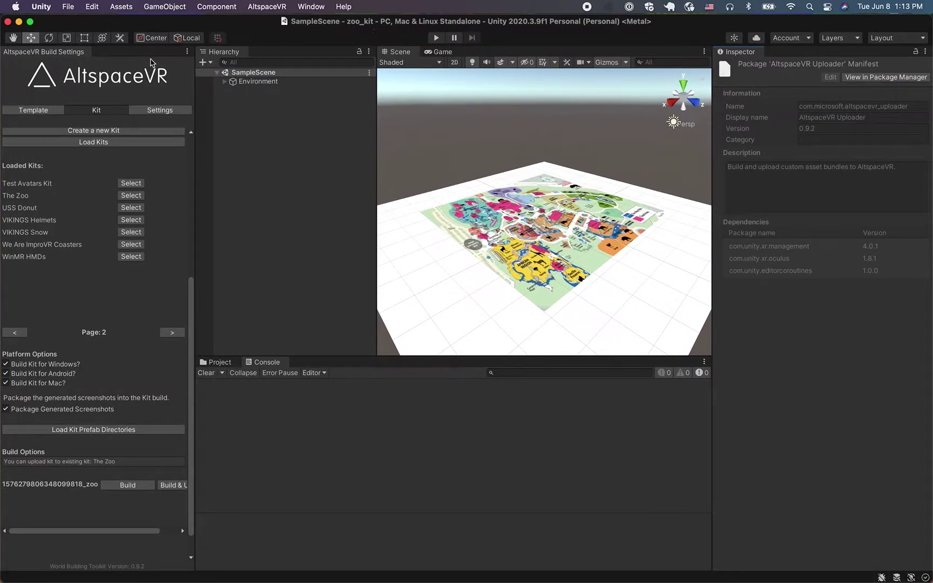
left_click(281, 7)
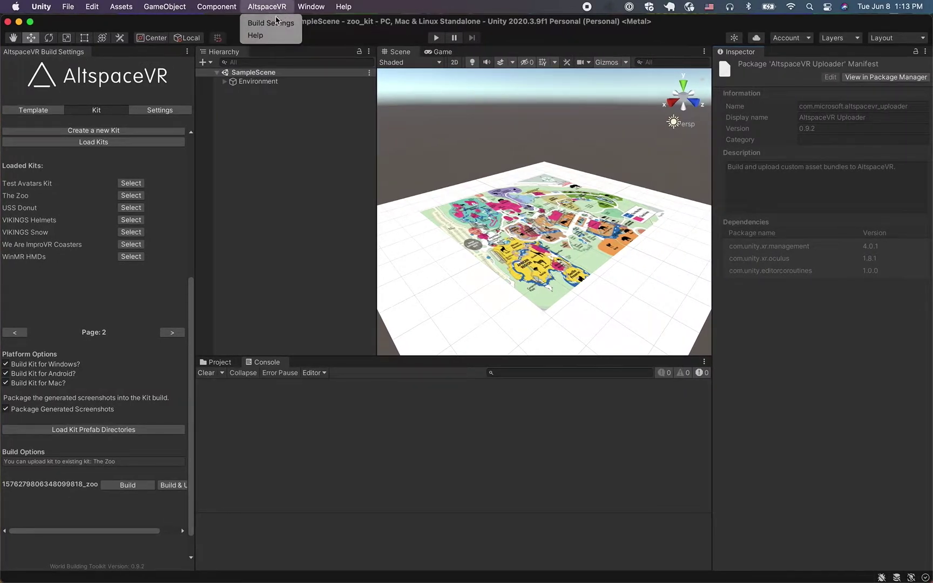
left_click(278, 8)
left_click(278, 8)
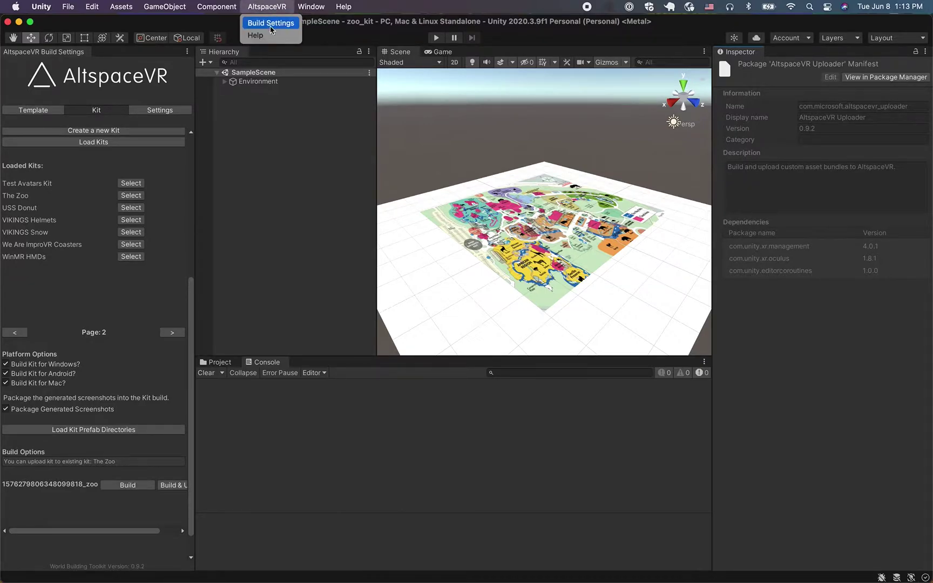
left_click(269, 24)
left_click(73, 53)
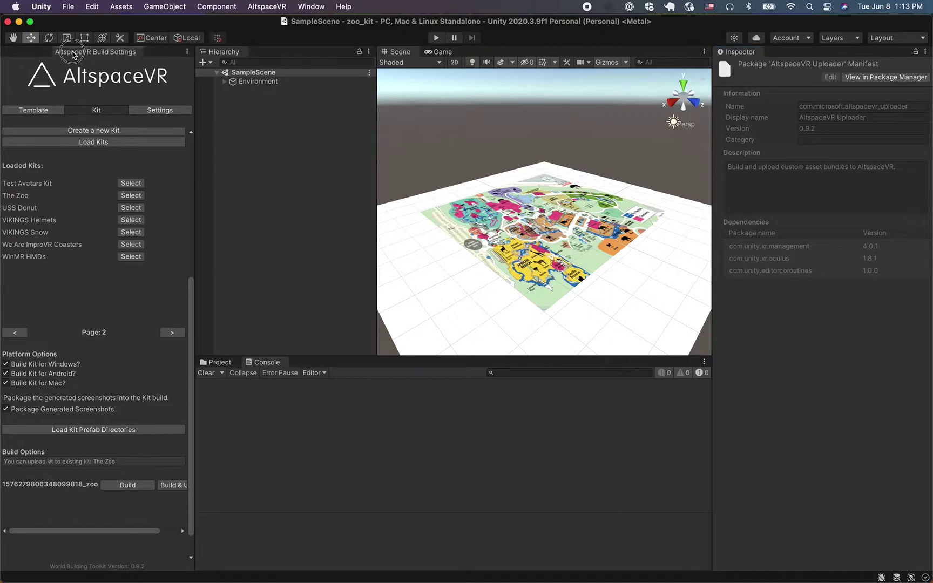
left_click(131, 572)
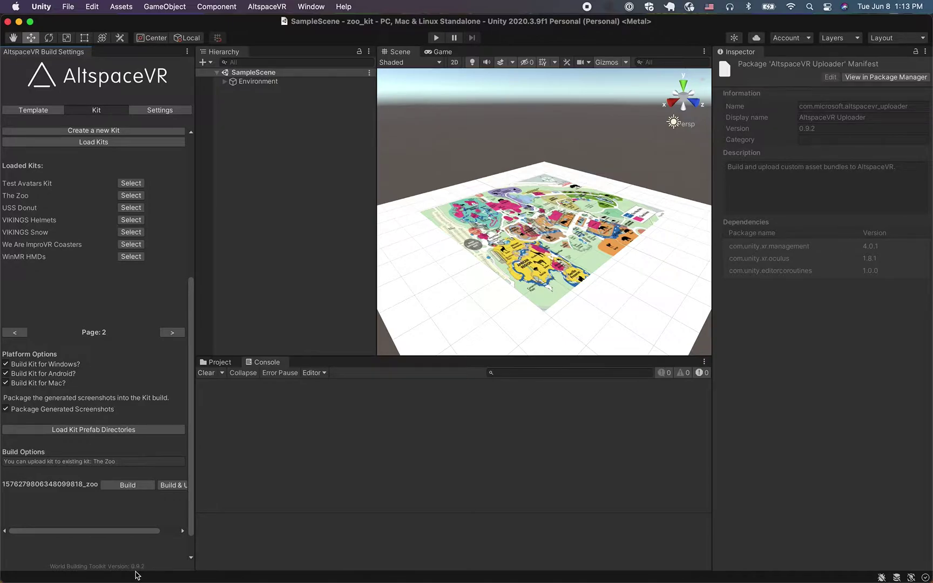
Step: Open the Package Manager from the Window menu, then close it again
left_click(311, 7)
left_click(322, 138)
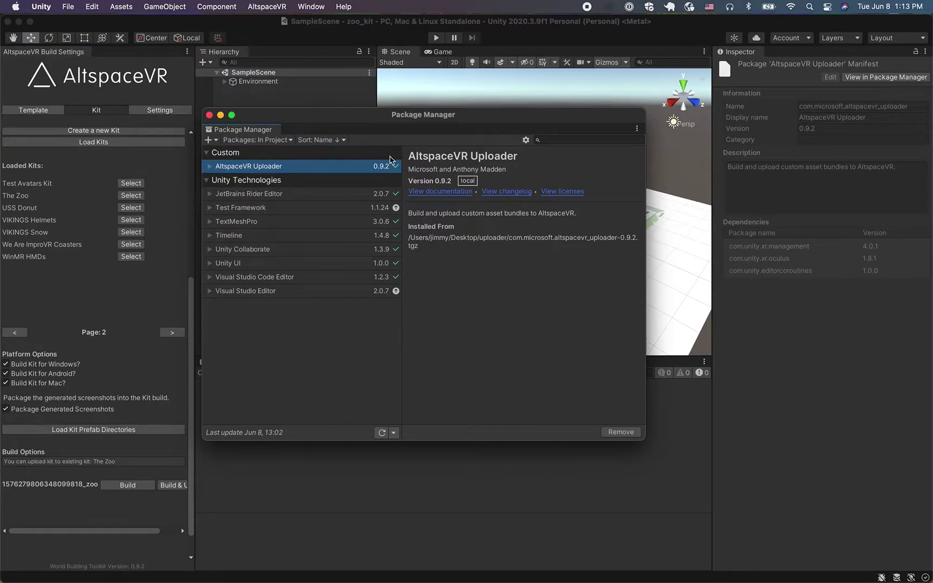
left_click(209, 115)
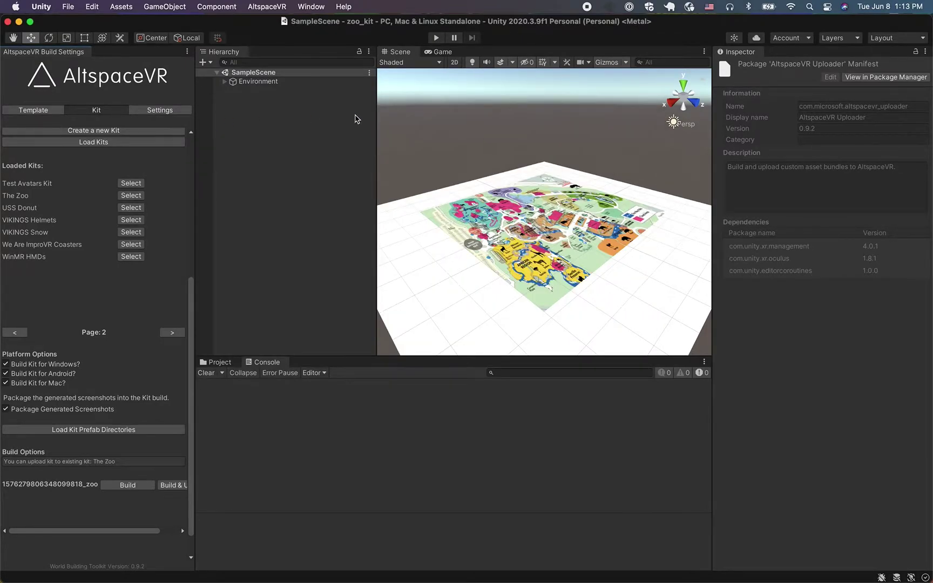
Step: Download uploader version 0.9.3 from Azure DevOps and reveal the tgz in Finder
key("super+Tab")
key("super+Tab")
key("super+Tab")
key("super+Tab")
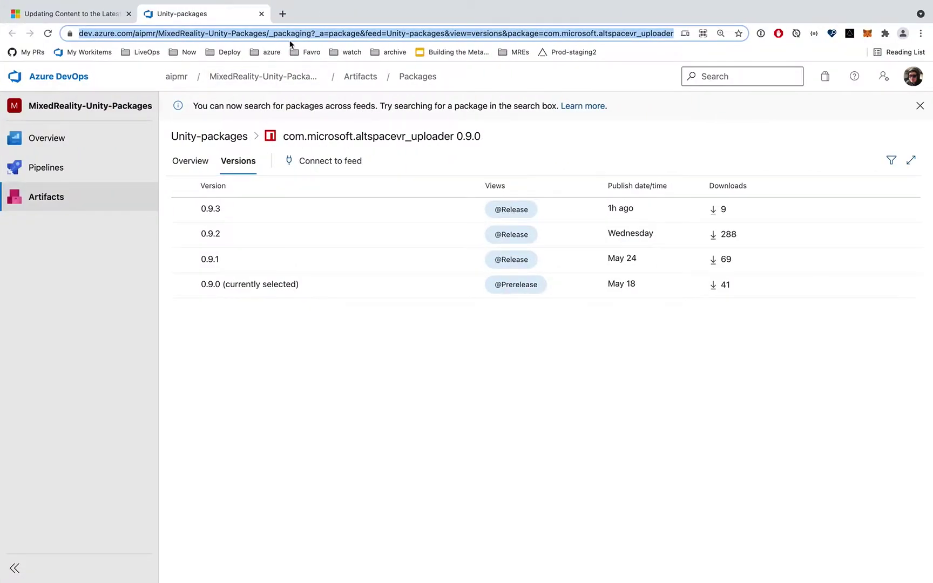
left_click(291, 33)
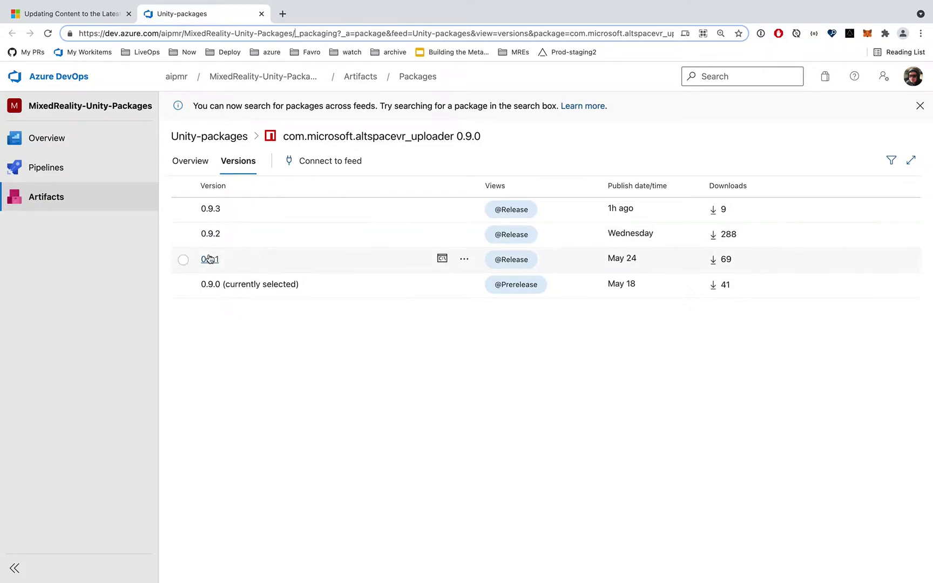
left_click(184, 210)
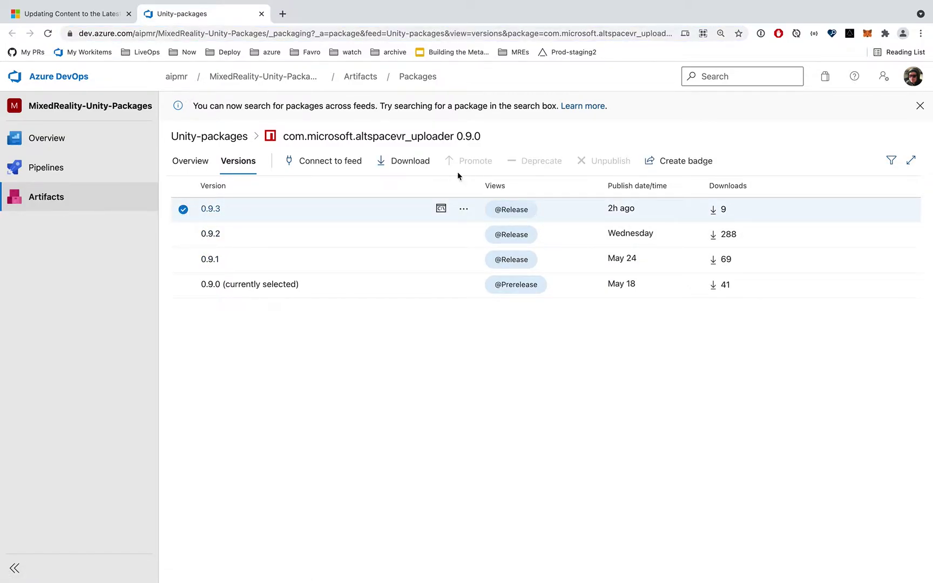
left_click(421, 162)
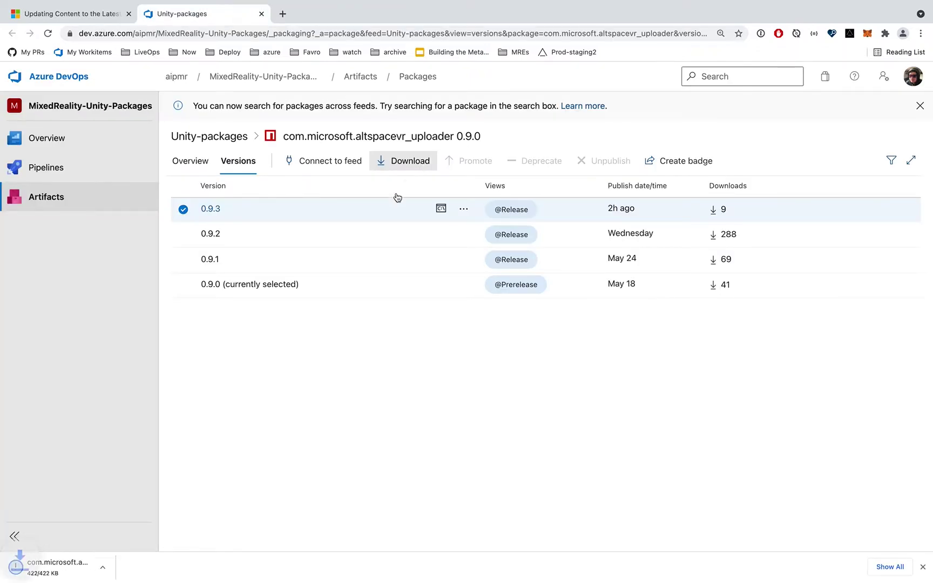
left_click(117, 567)
left_click(137, 553)
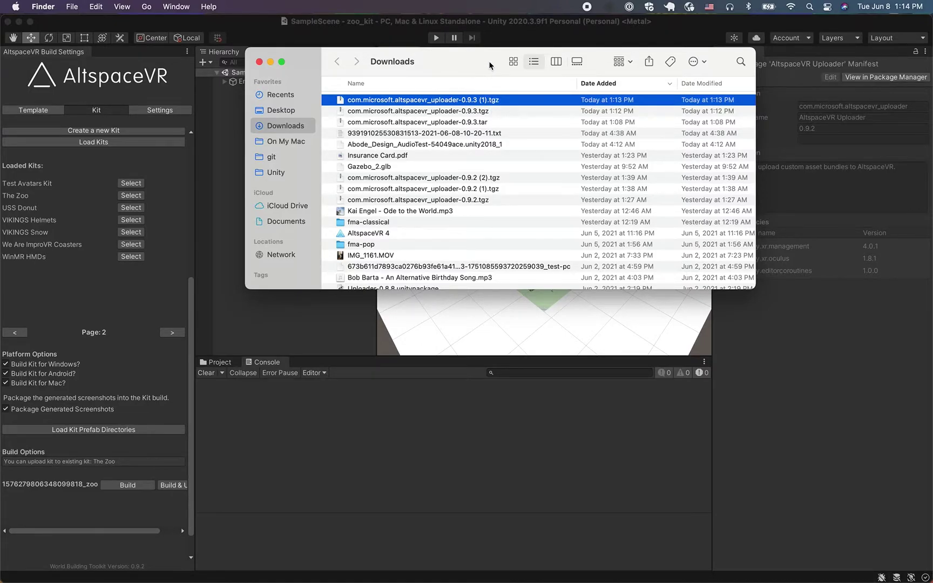
Step: Close the Downloads and Desktop Finder windows and move over to the browser desktop
left_click_drag(490, 65, 420, 139)
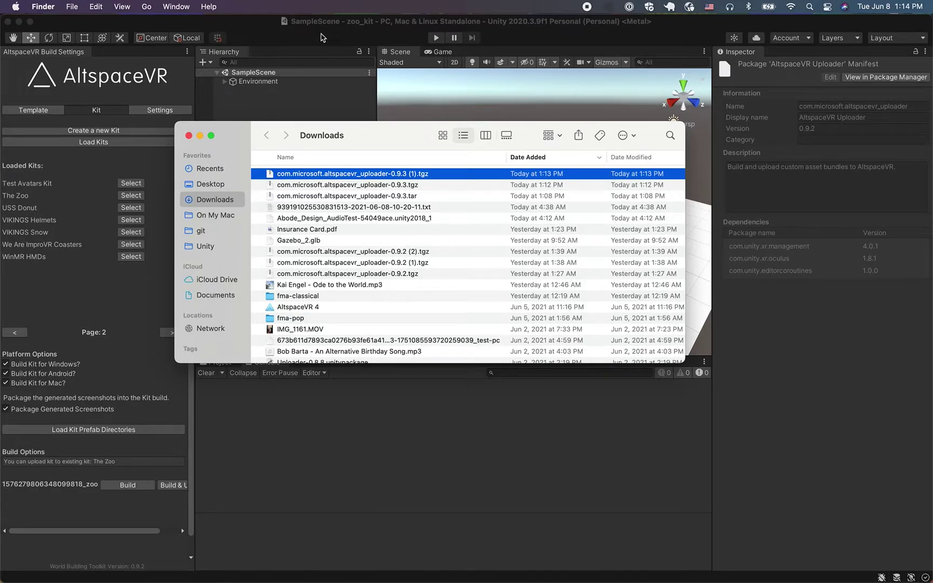
left_click(188, 137)
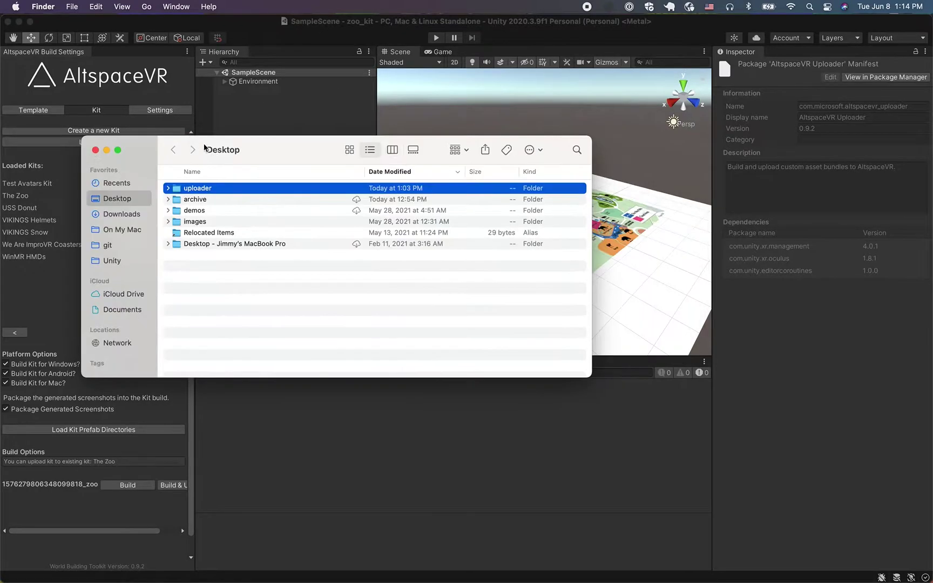
left_click(183, 152)
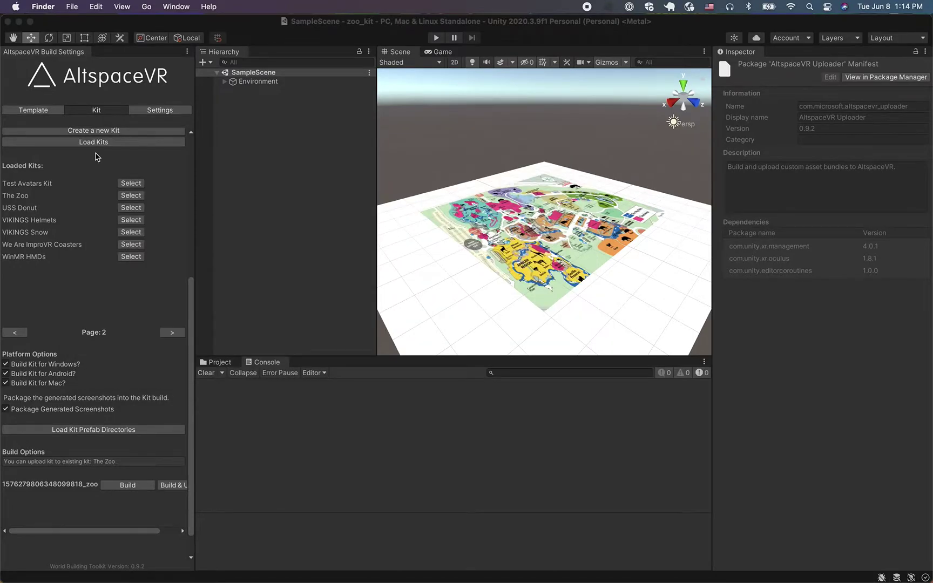
key("ctrl+Right")
Step: Return to the full-screen Safari space with Azure DevOps and view recent downloads
key("ctrl+Left")
key("ctrl+Right")
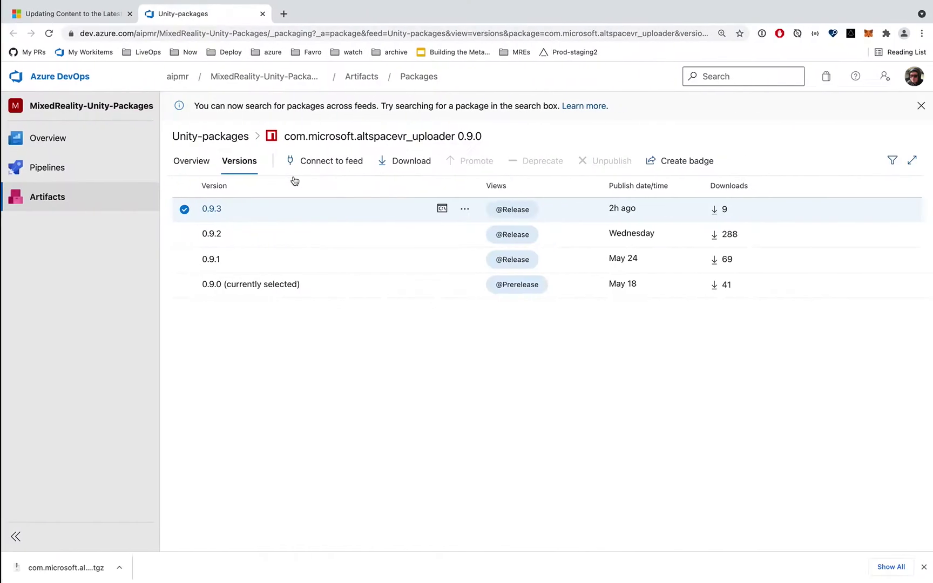
key("ctrl+Up")
left_click(367, 44)
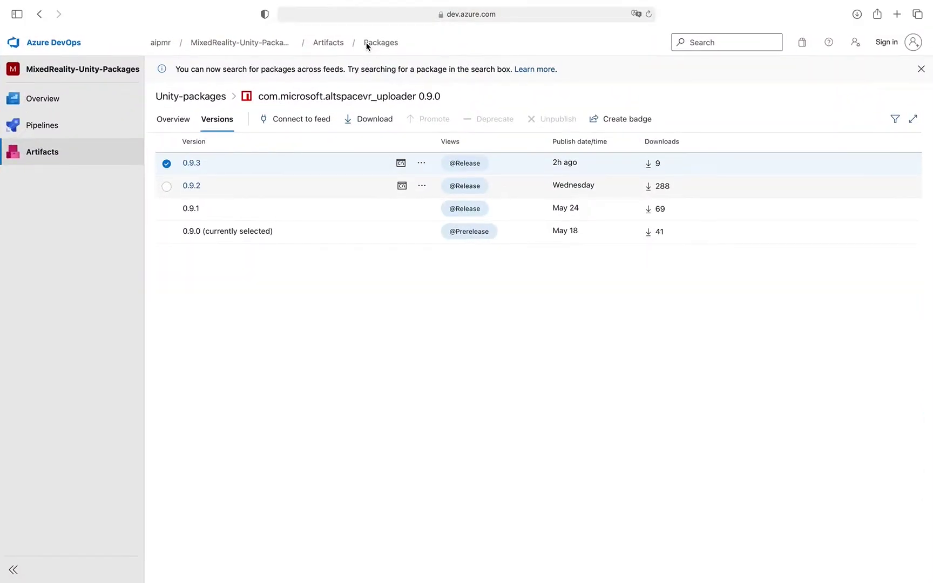
key("ctrl+Up")
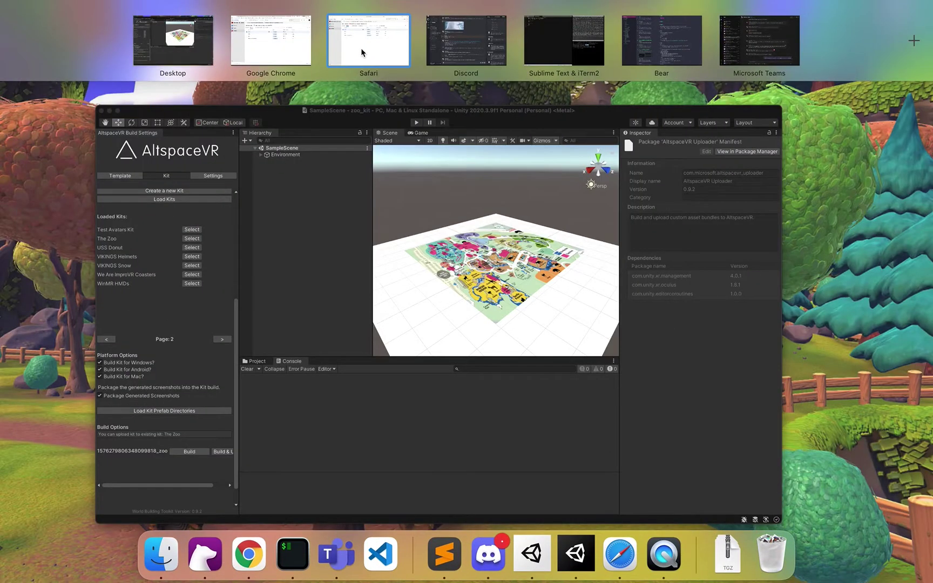
left_click(361, 52)
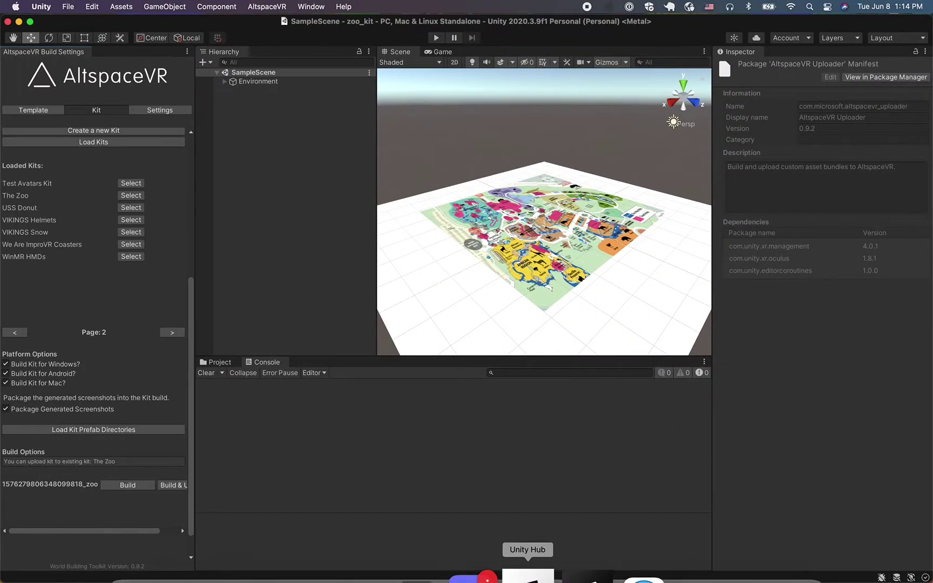
left_click(721, 534)
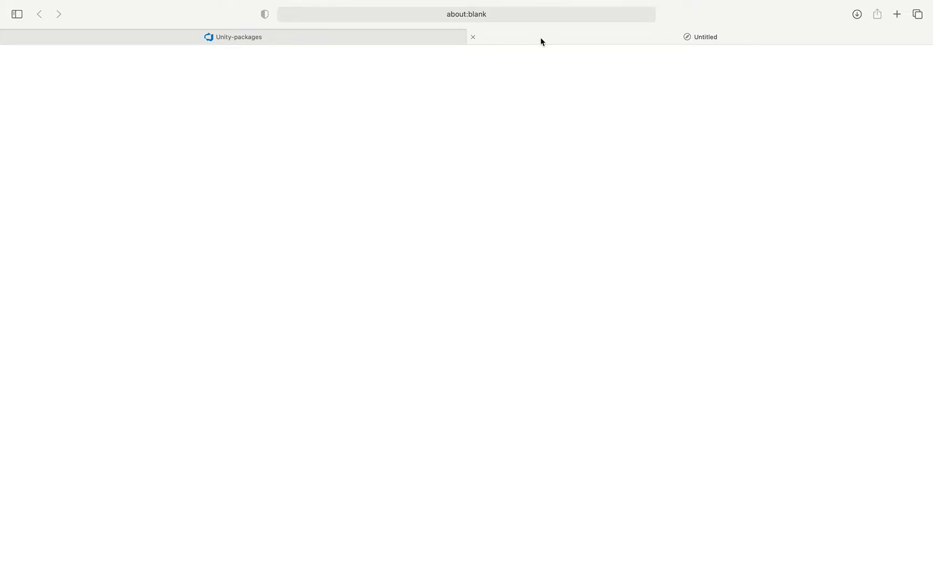
Step: Close the blank tab and turn off Safari's Open "safe" files after downloading
key("super+w")
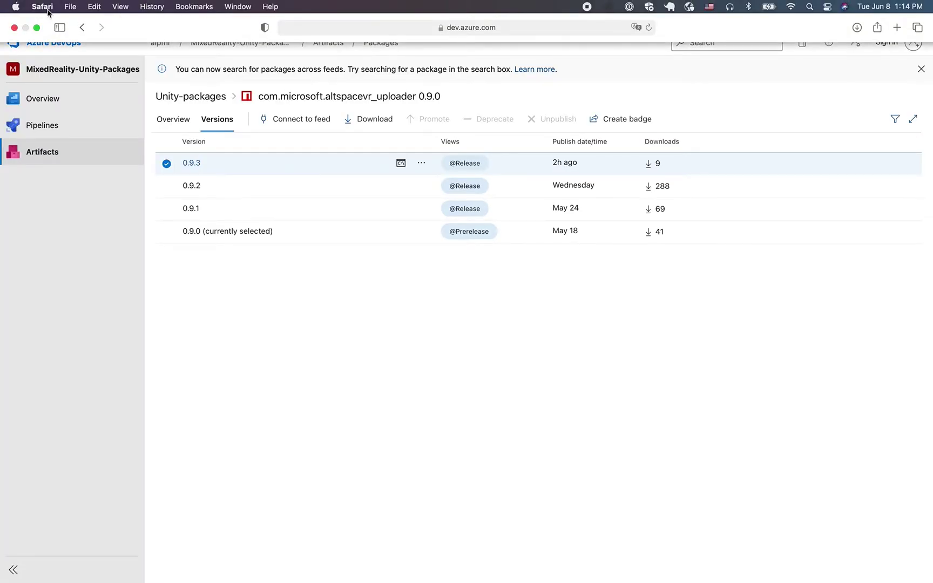
left_click(48, 8)
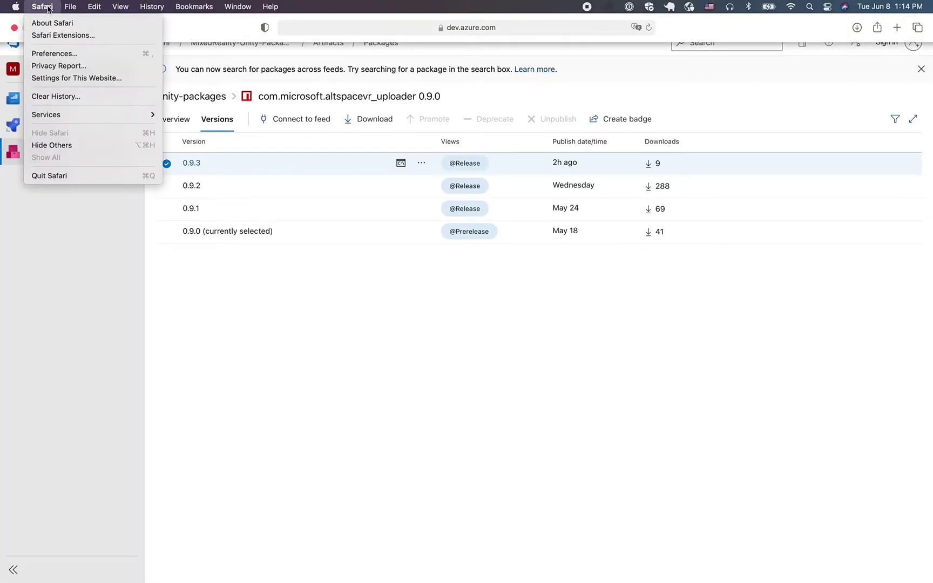
left_click(57, 54)
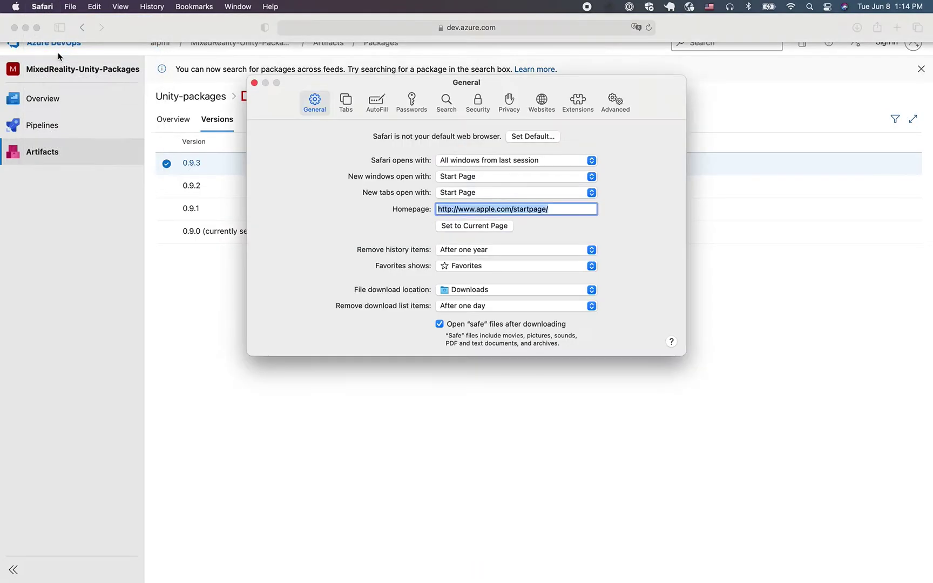
left_click(439, 324)
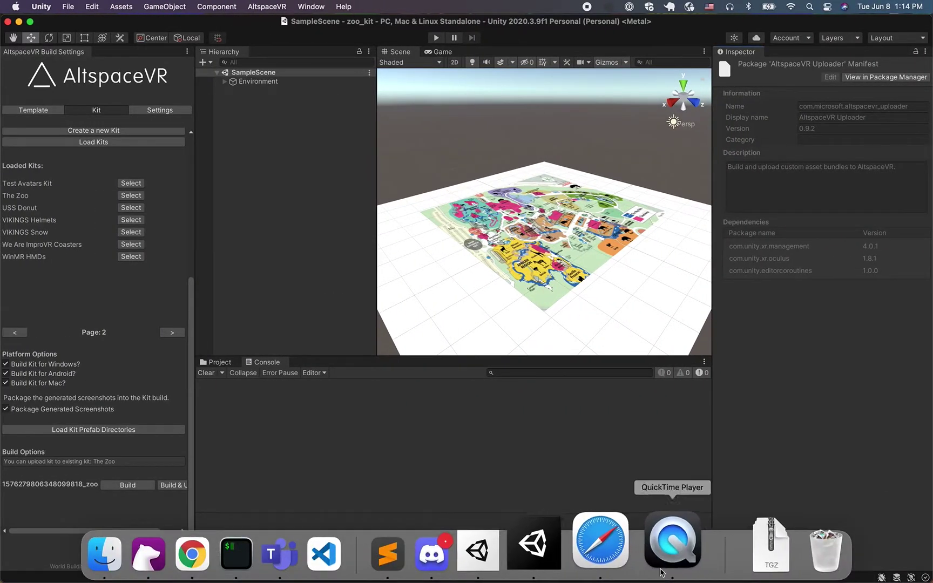
Step: Glance at the Trash and the recent downloads list, then return to Unity
left_click(773, 550)
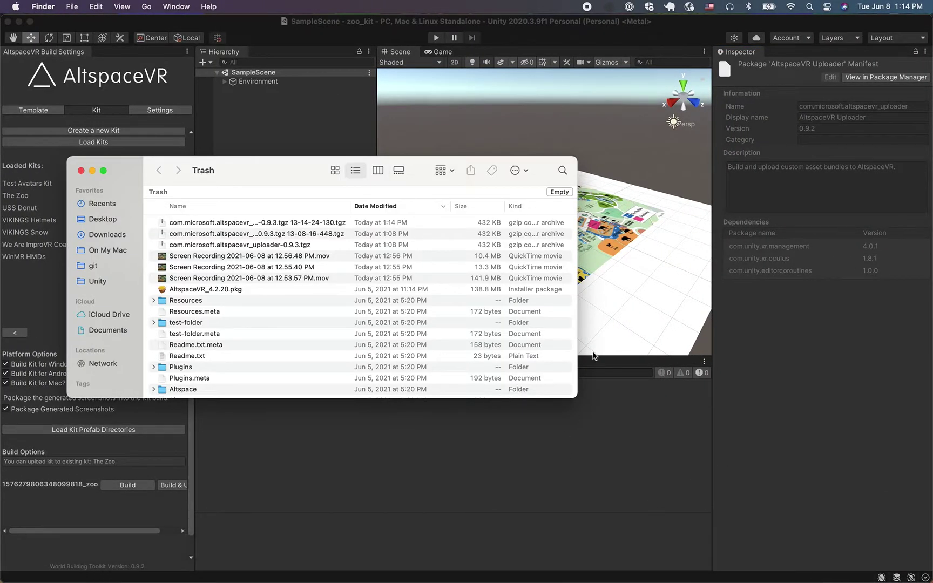
left_click(81, 171)
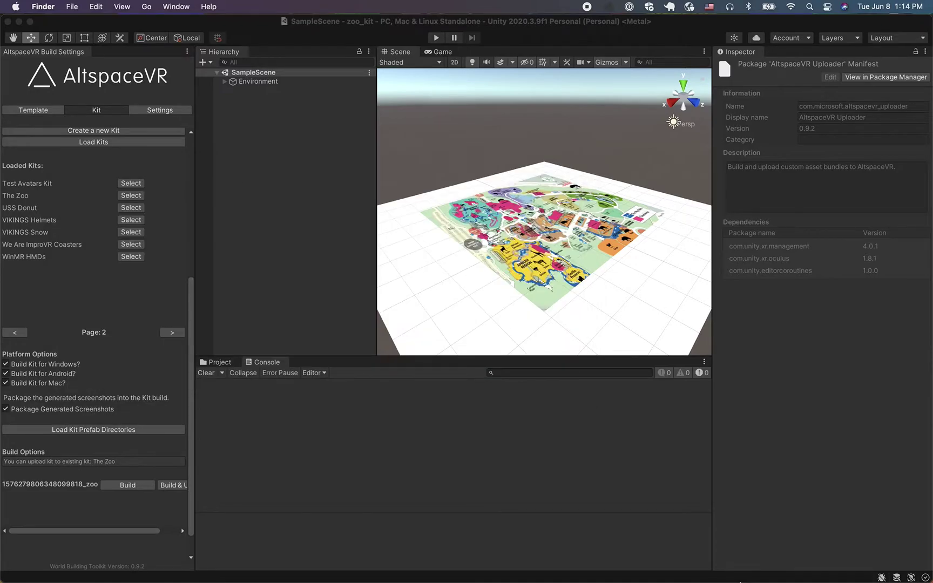
left_click(726, 562)
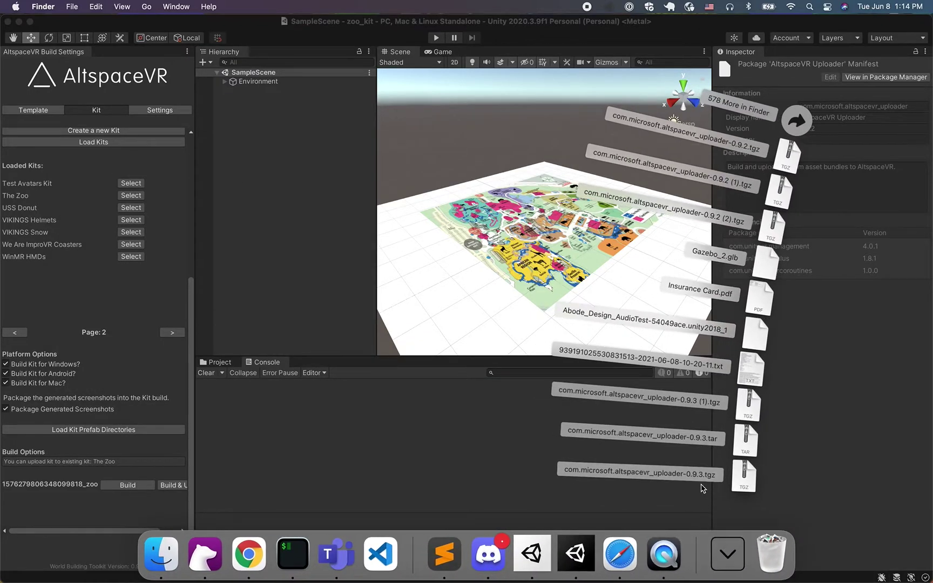
left_click(482, 441)
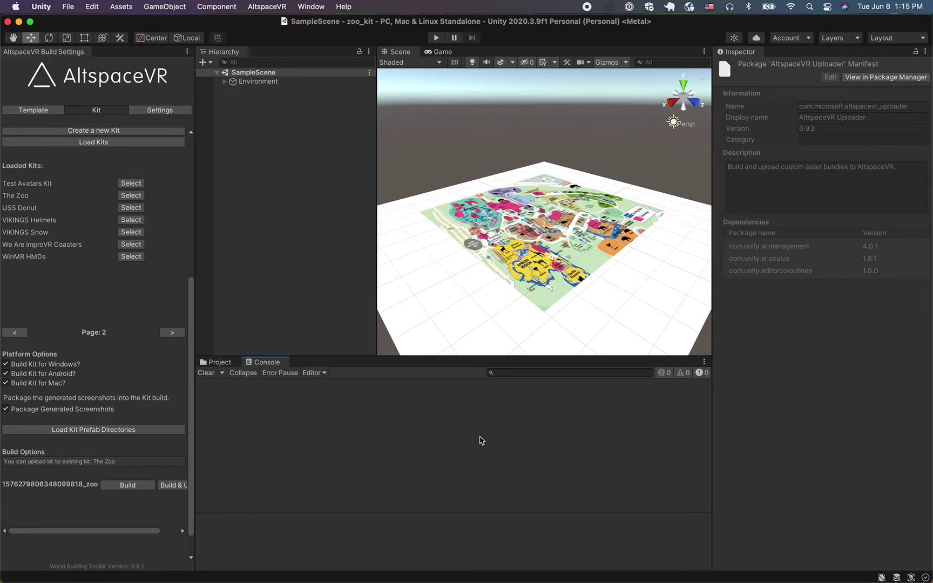
mouse_move(516, 580)
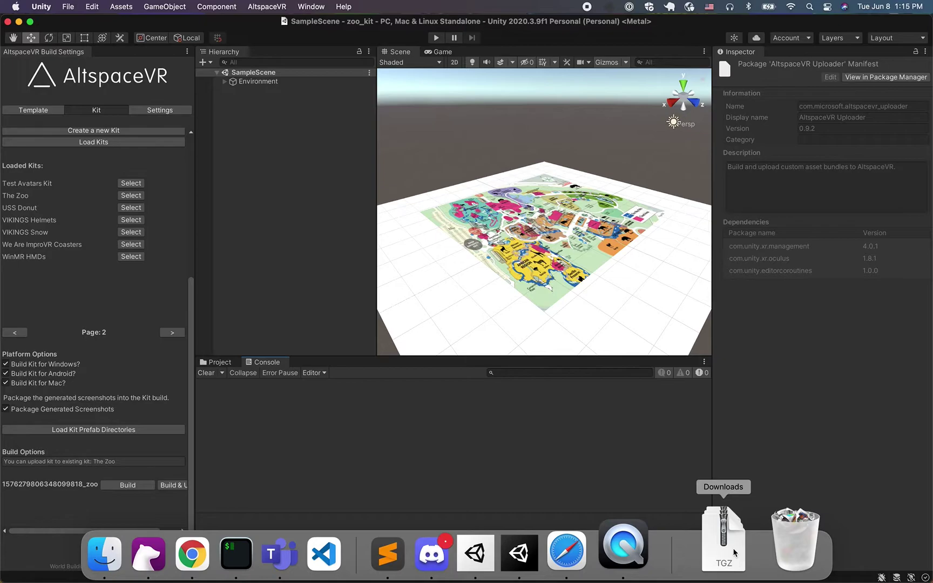
Step: Move the 0.9.3 uploader tarball from Downloads onto the Desktop and open the uploader folder
left_click(733, 551)
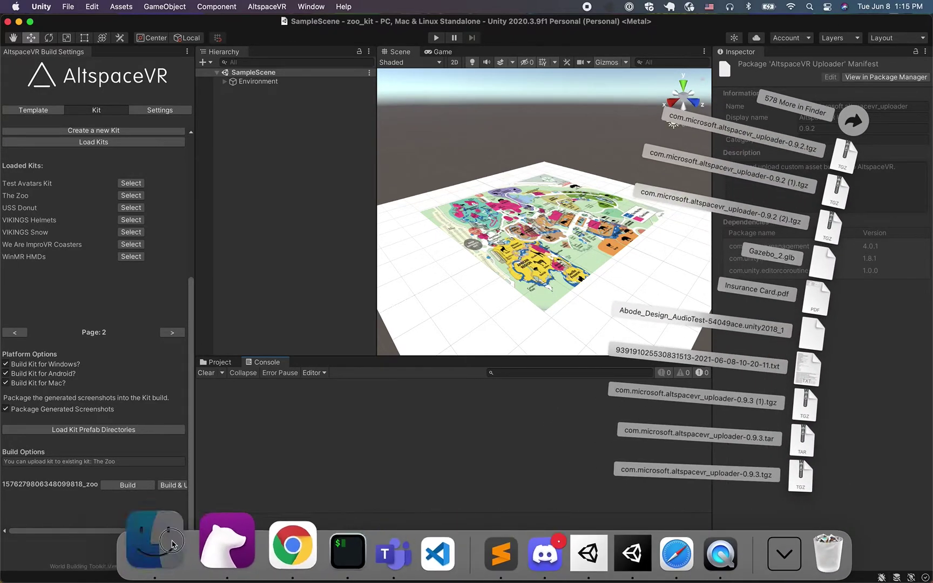
left_click(154, 546)
left_click(259, 158)
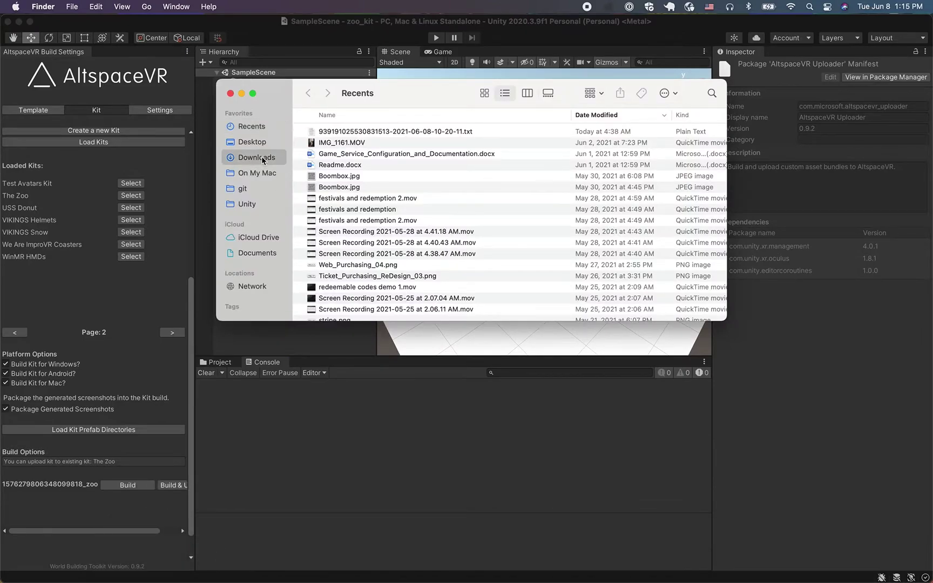
left_click_drag(410, 93, 282, 132)
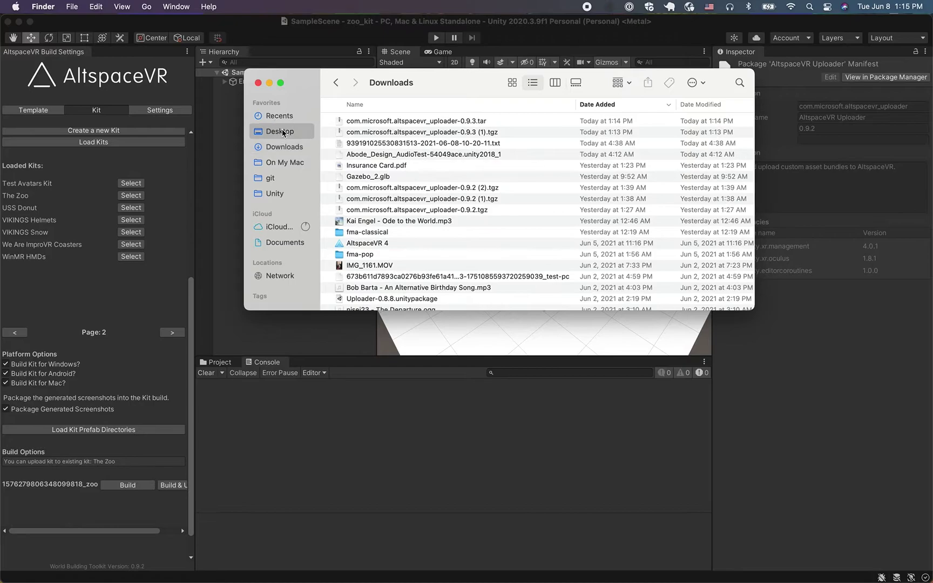
left_click(282, 132)
left_click_drag(410, 120, 363, 131)
double_click(360, 119)
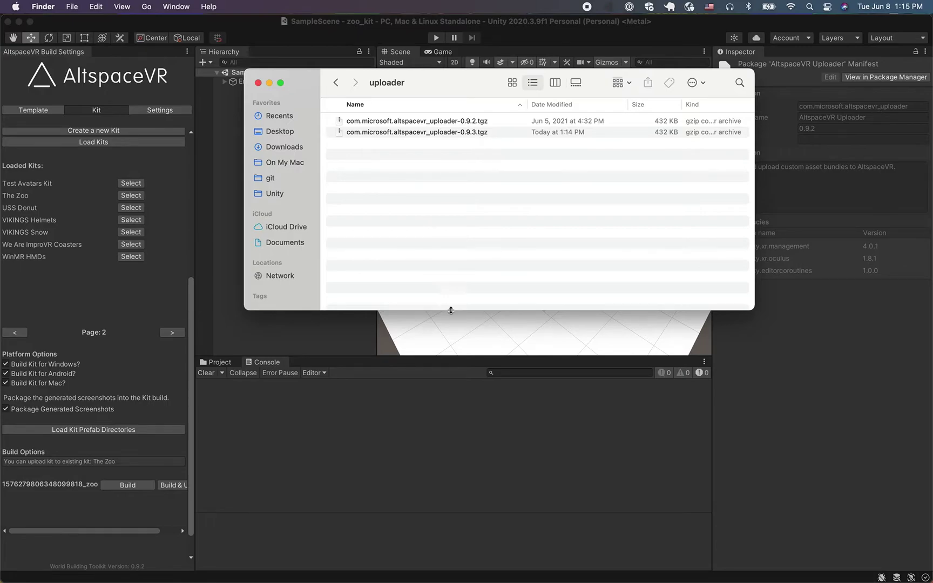
left_click(482, 469)
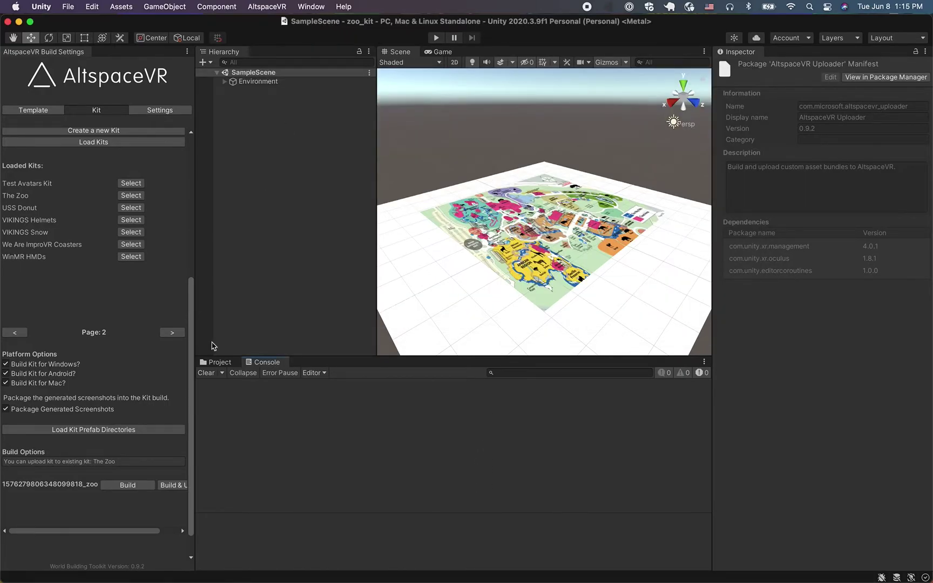
left_click(323, 8)
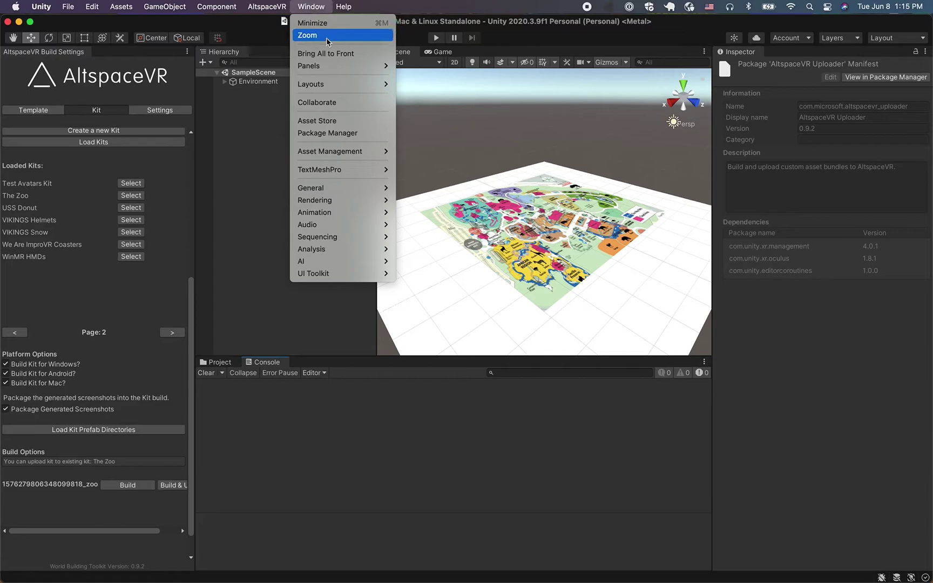
Step: Remove the AltspaceVR Uploader 0.9.2 package in Package Manager and confirm the removal
left_click(325, 135)
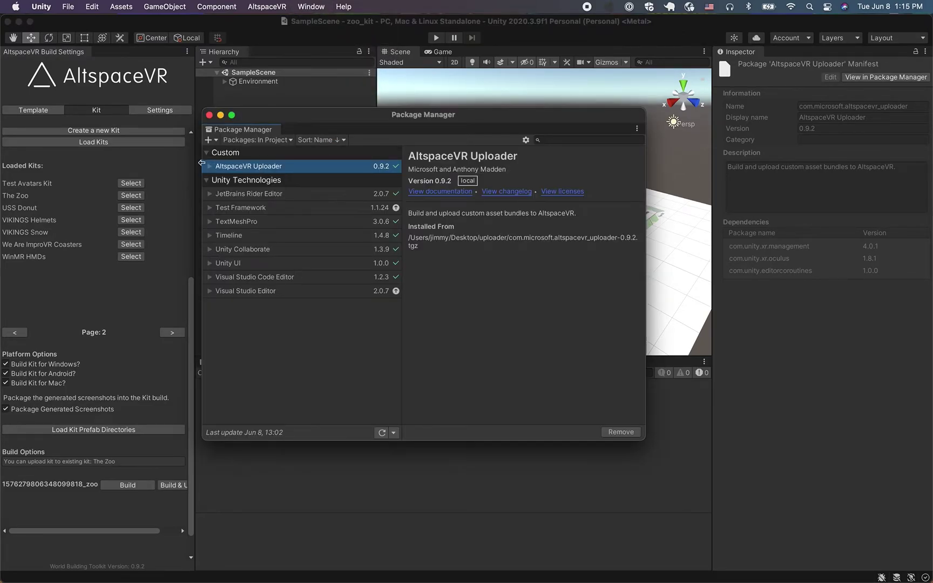
left_click(209, 166)
left_click(615, 432)
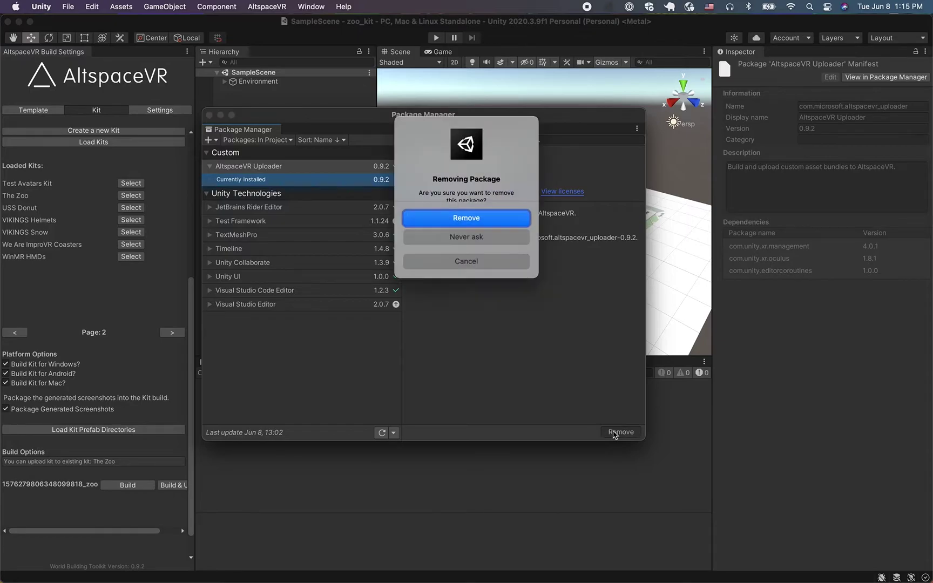
left_click(477, 219)
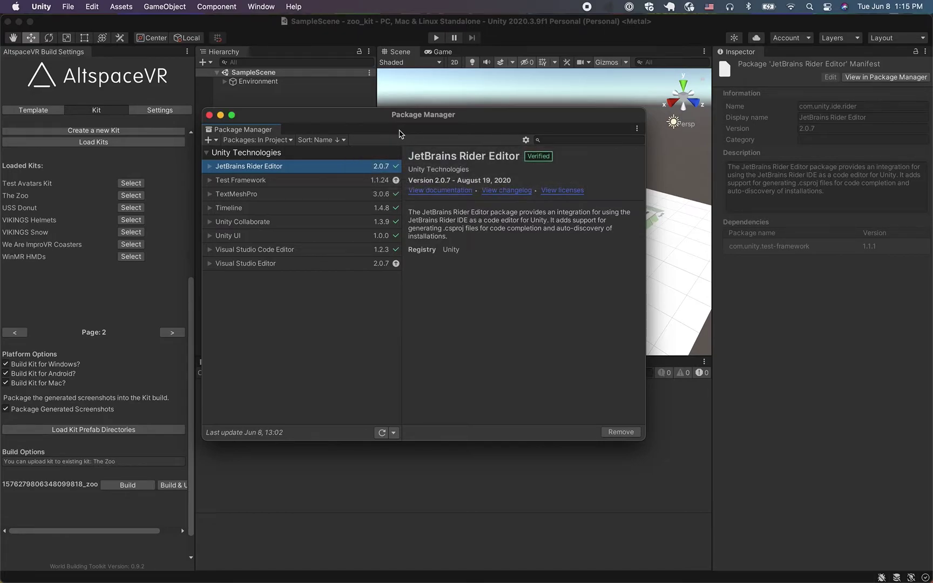
left_click_drag(367, 116, 416, 103)
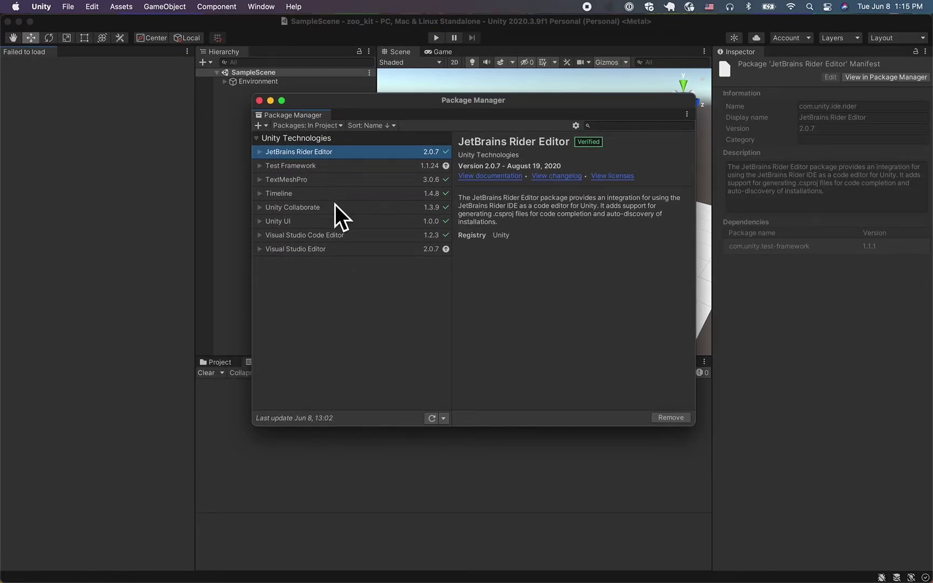
left_click(258, 126)
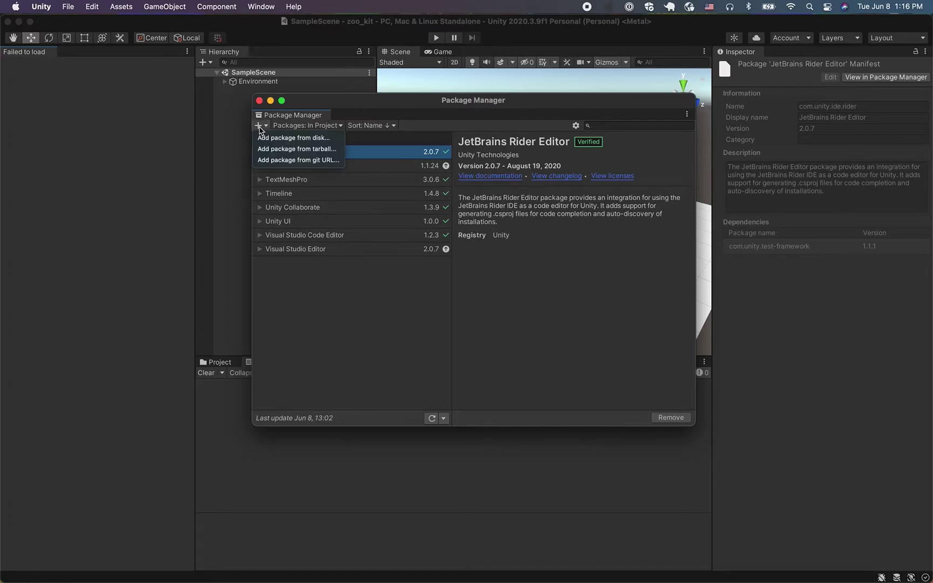
Step: Choose Add package from tarball and browse Desktop and the uploader folder for the 0.9.3 tgz
left_click(279, 151)
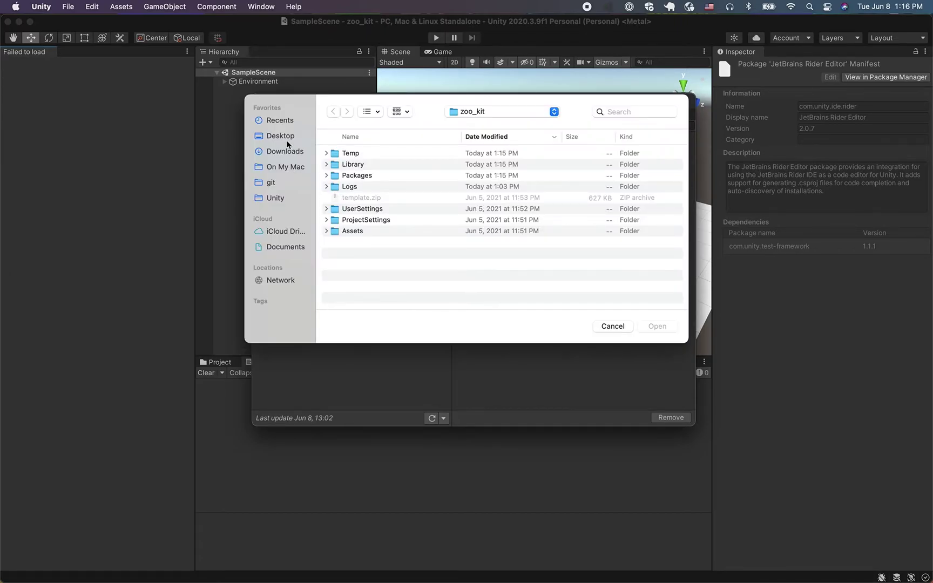
left_click(282, 135)
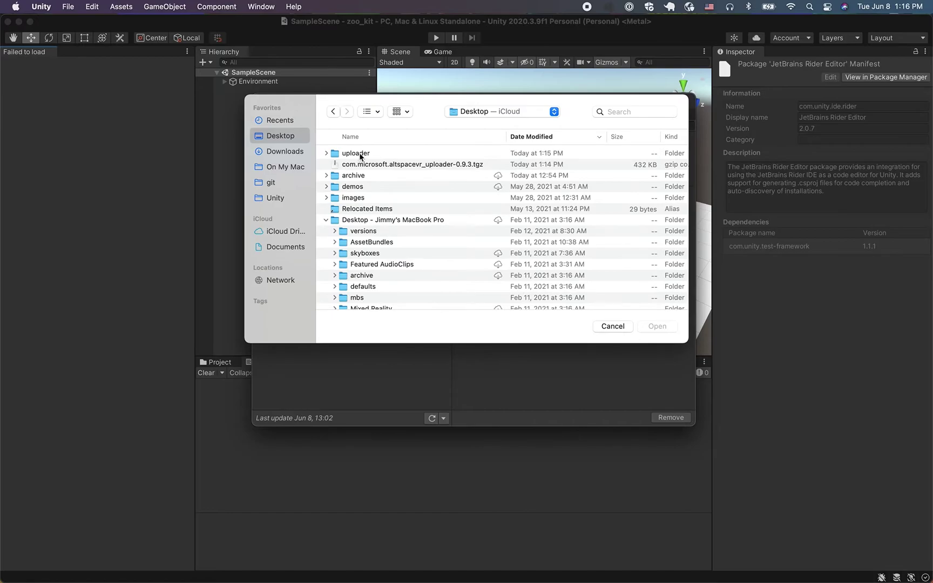
left_click(362, 156)
double_click(362, 154)
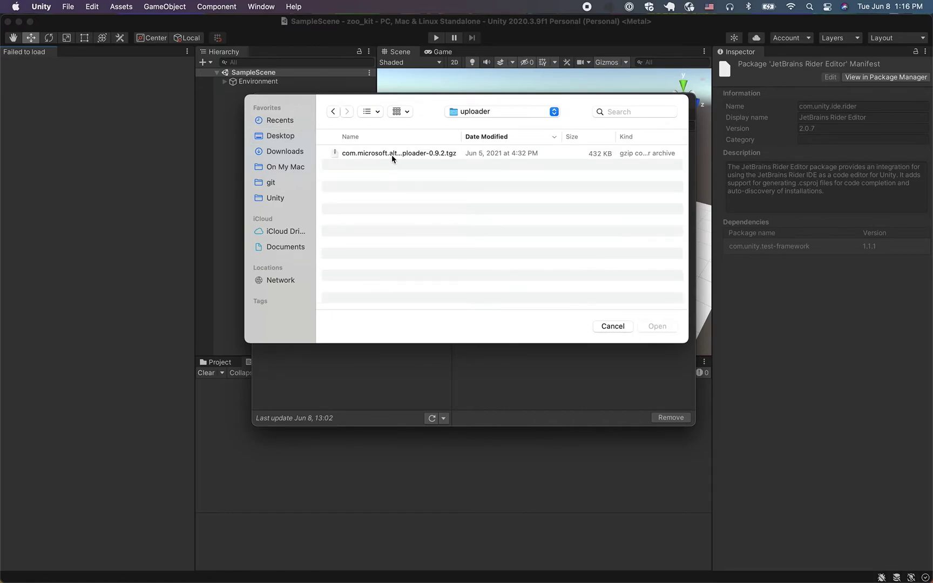
left_click(333, 111)
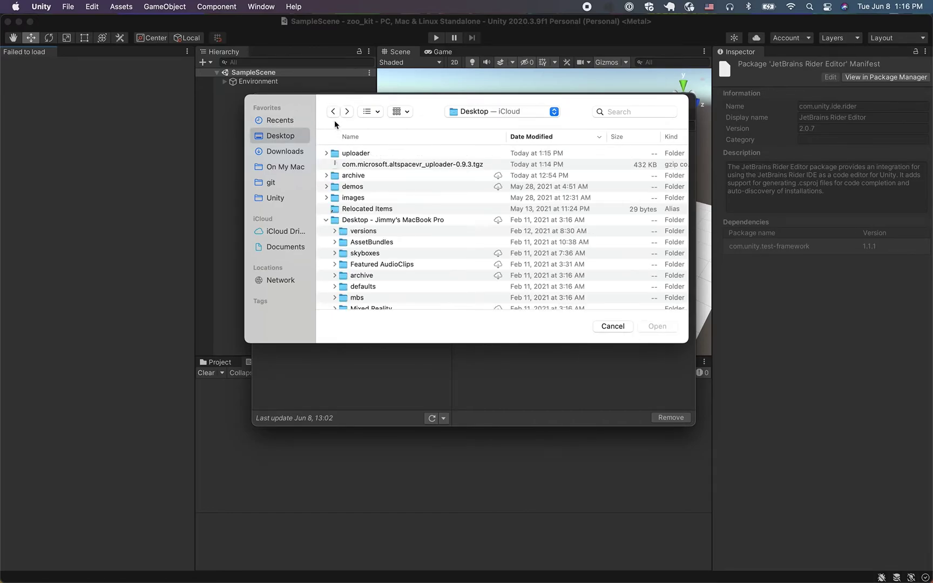
left_click_drag(352, 168, 349, 155)
left_click(351, 164)
left_click(326, 153)
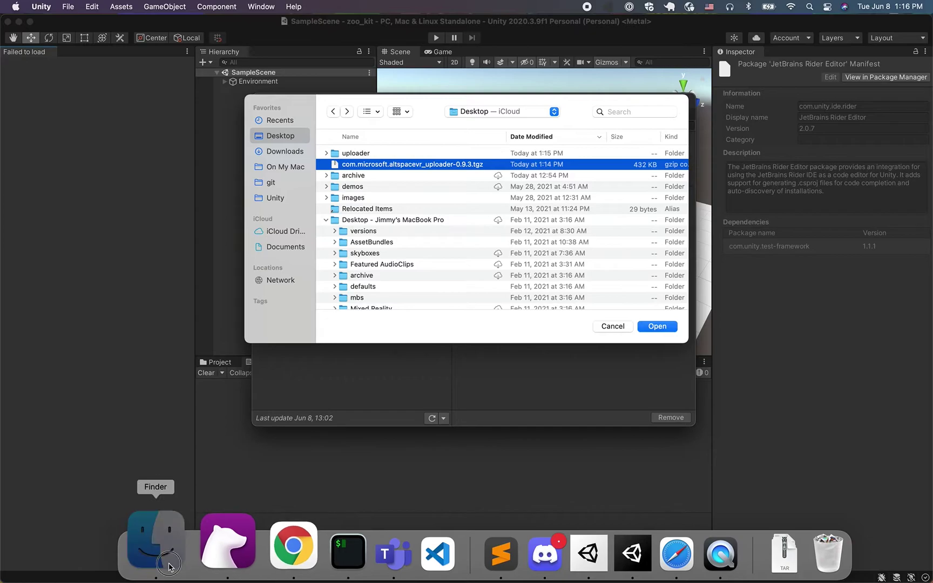
left_click(169, 566)
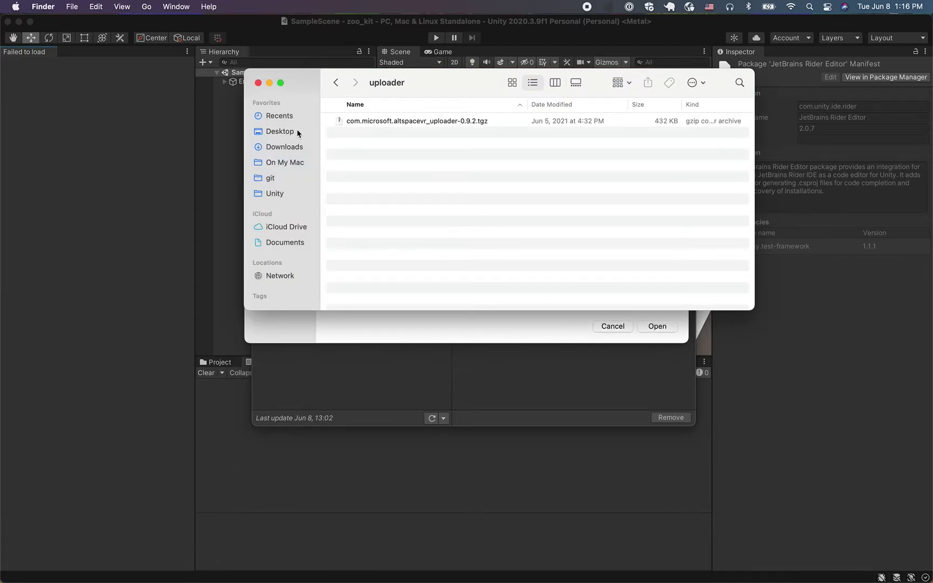
Step: Close the Finder uploader window and cancel Unity's tarball file picker
left_click(258, 83)
left_click(613, 327)
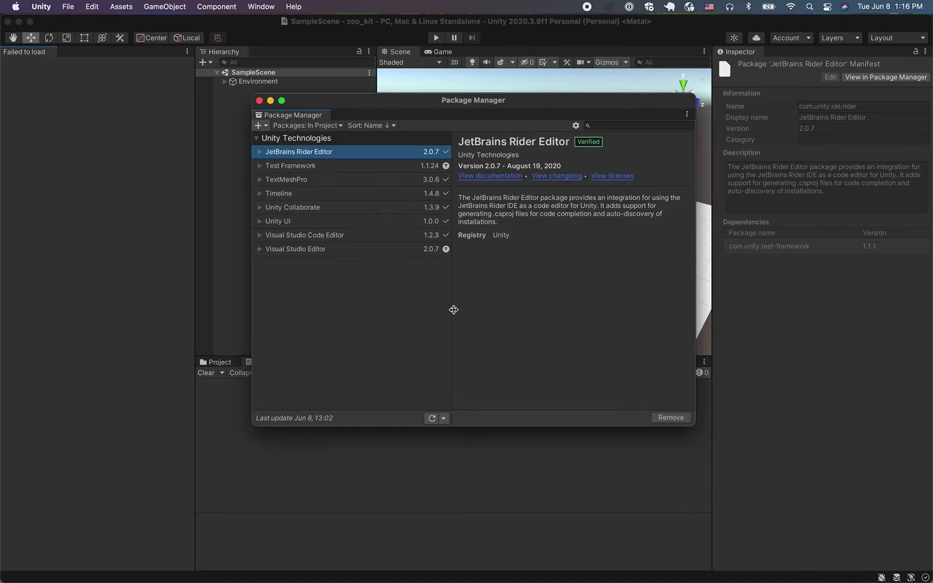
key("super+Tab")
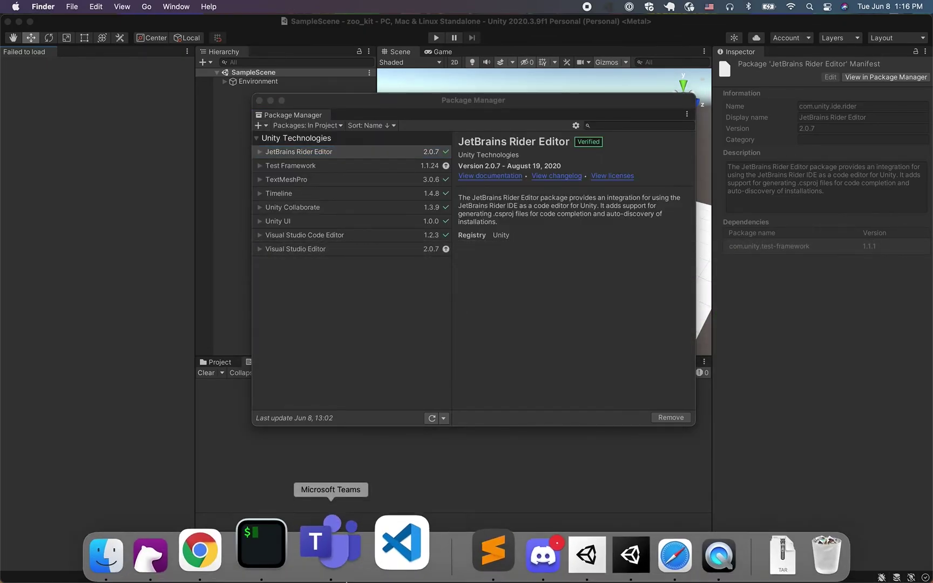
Step: Move the 0.9.3 tarball from the Desktop into the uploader folder beside 0.9.2
left_click(162, 561)
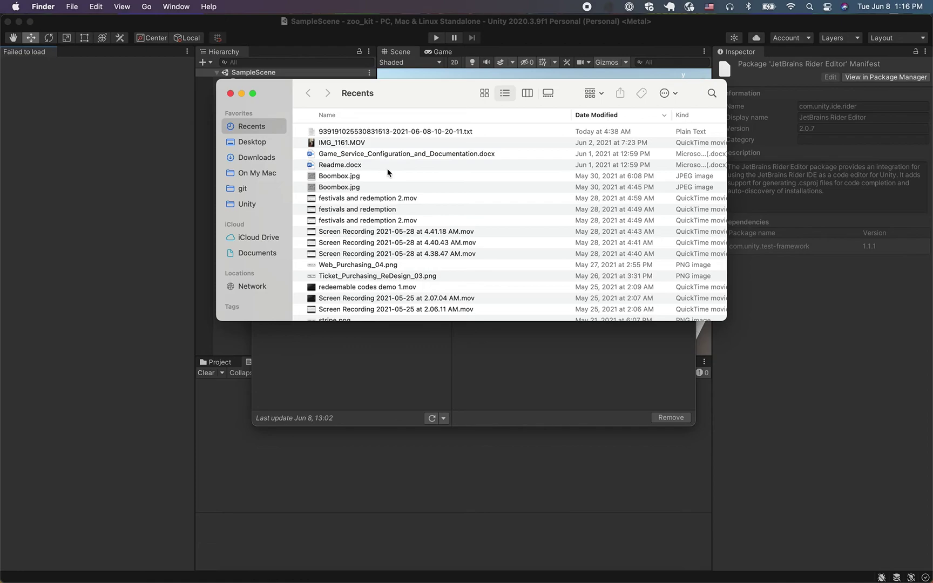
left_click(264, 142)
left_click_drag(325, 144, 309, 132)
left_click(304, 132)
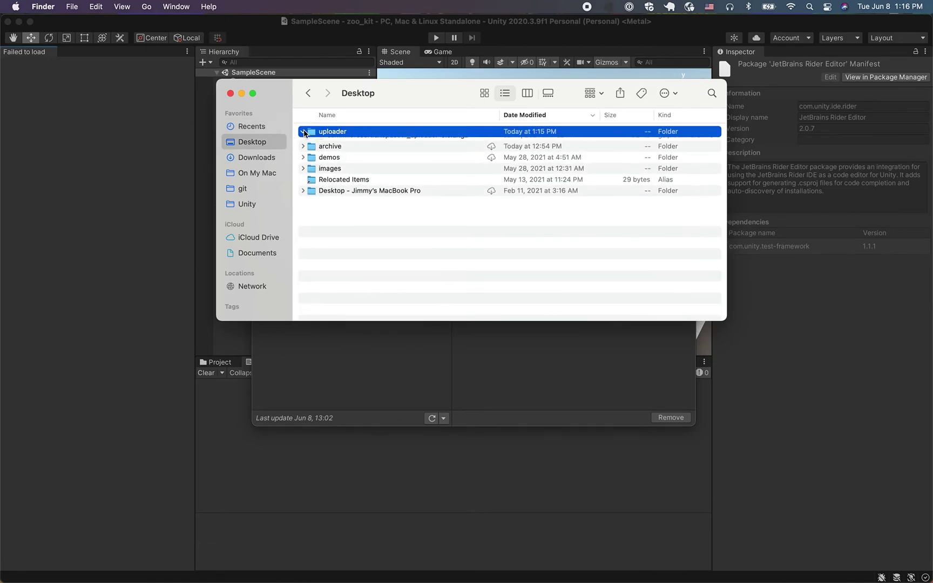
left_click(302, 131)
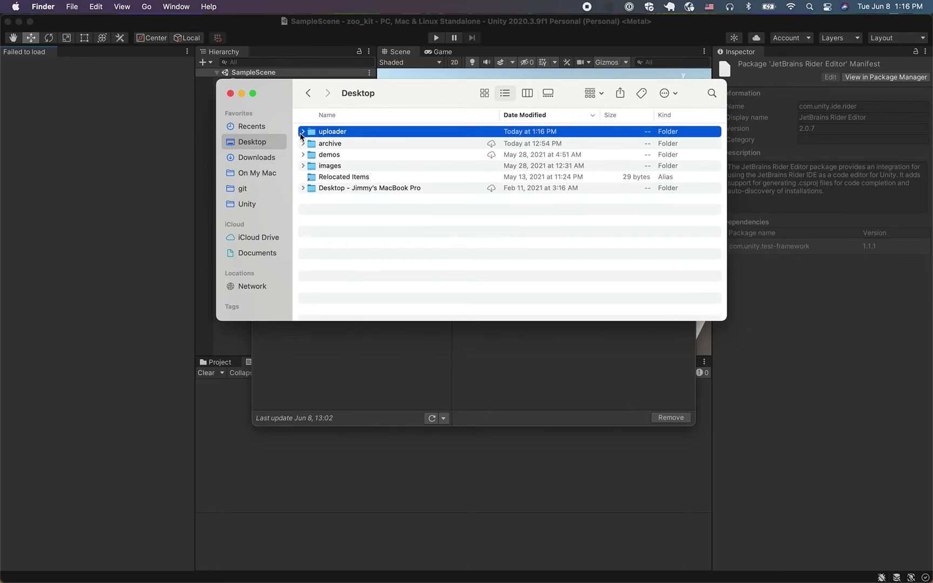
left_click(362, 397)
left_click(258, 126)
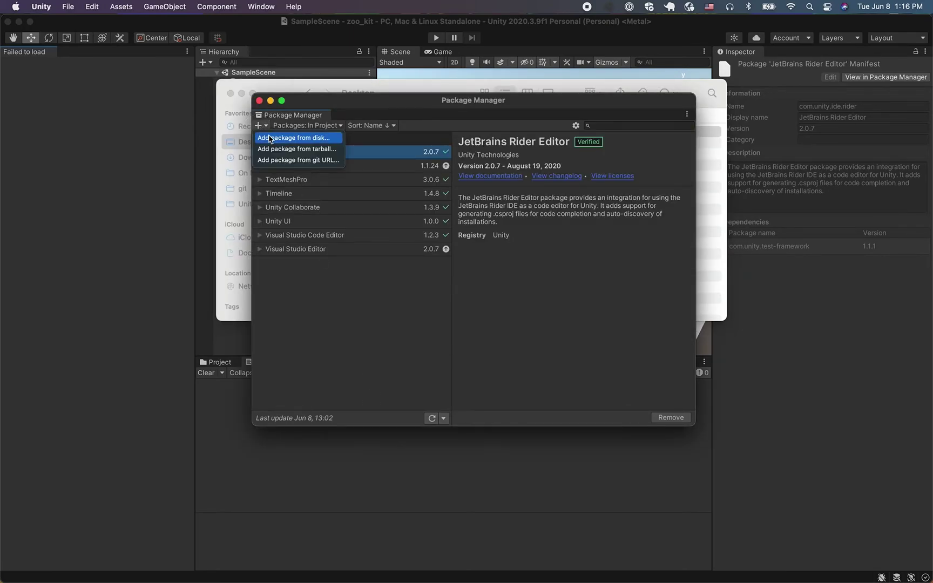
Step: Add the package from the 0.9.3 tgz in Desktop/uploader and view AltspaceVR Uploader 0.9.3 details
left_click(270, 151)
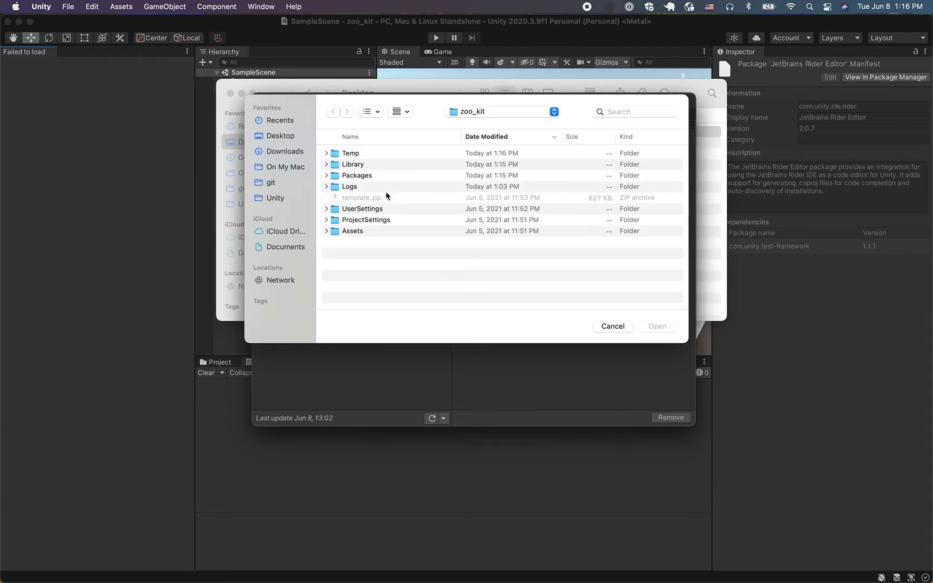
left_click(291, 136)
double_click(354, 156)
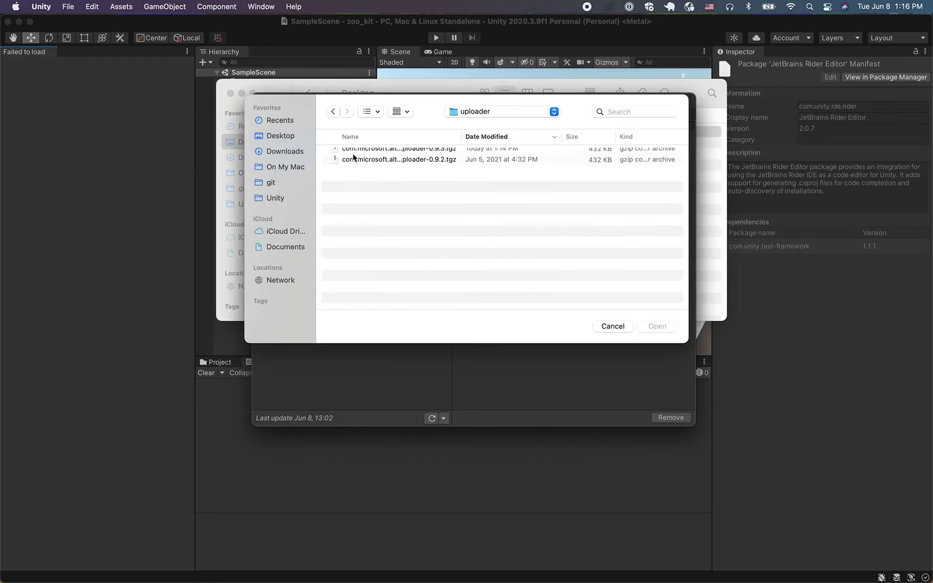
left_click(386, 157)
left_click(658, 326)
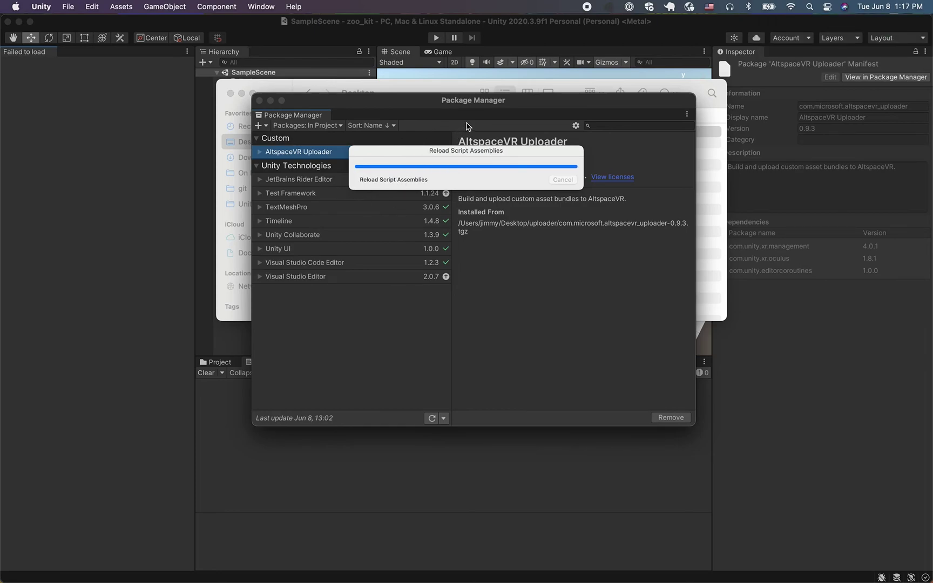
left_click(343, 154)
Step: Close Package Manager and sign in to AltspaceVR, showing the Kit tab with The Zoo
left_click(259, 101)
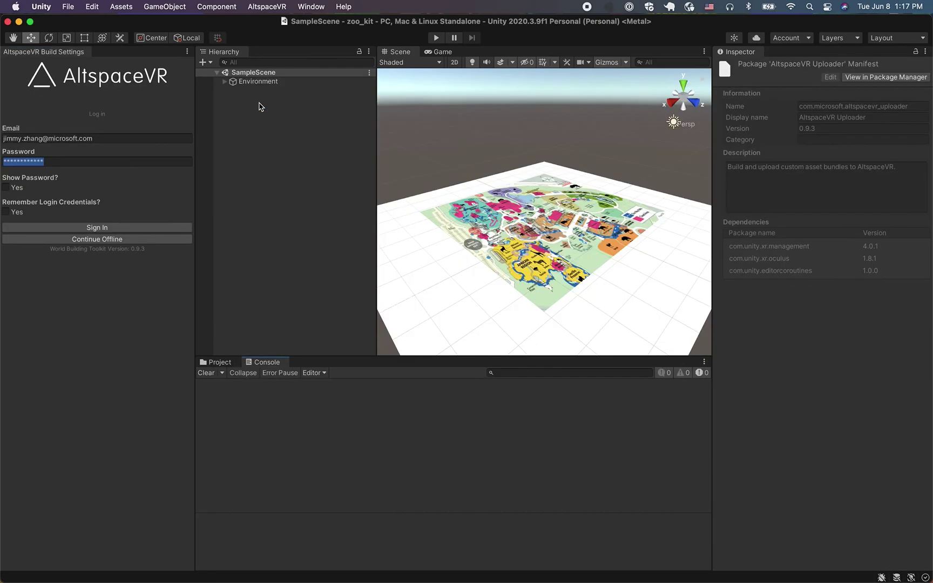
left_click(97, 228)
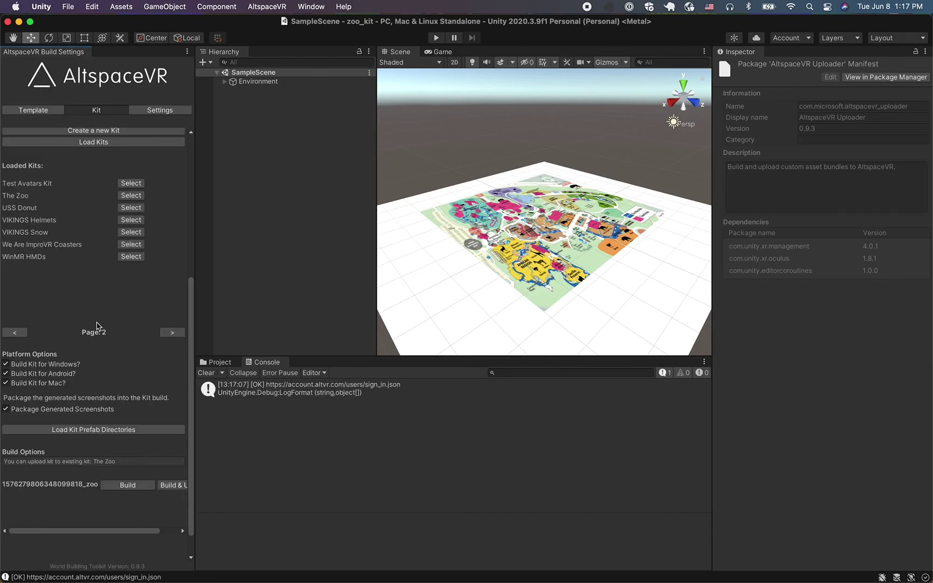
scroll(98, 324, "down", 3)
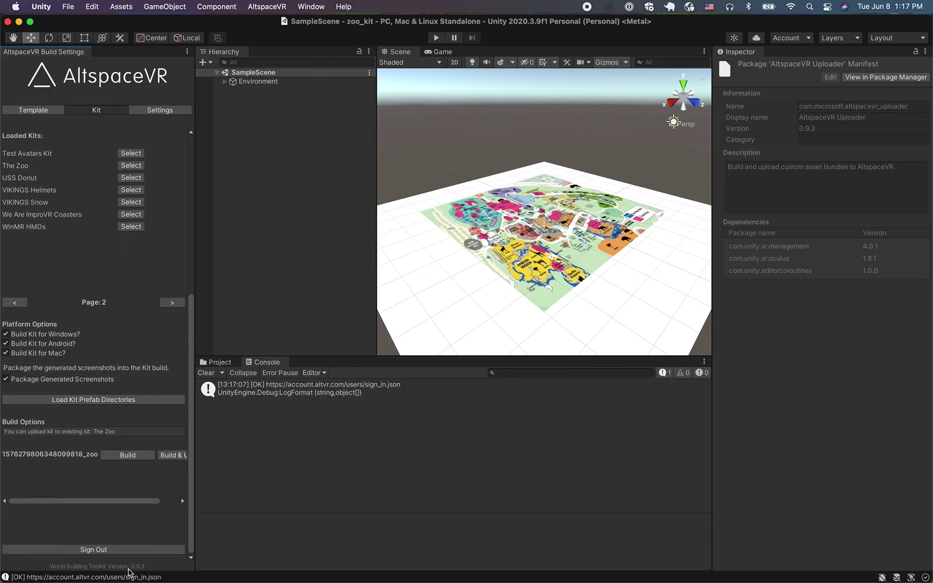